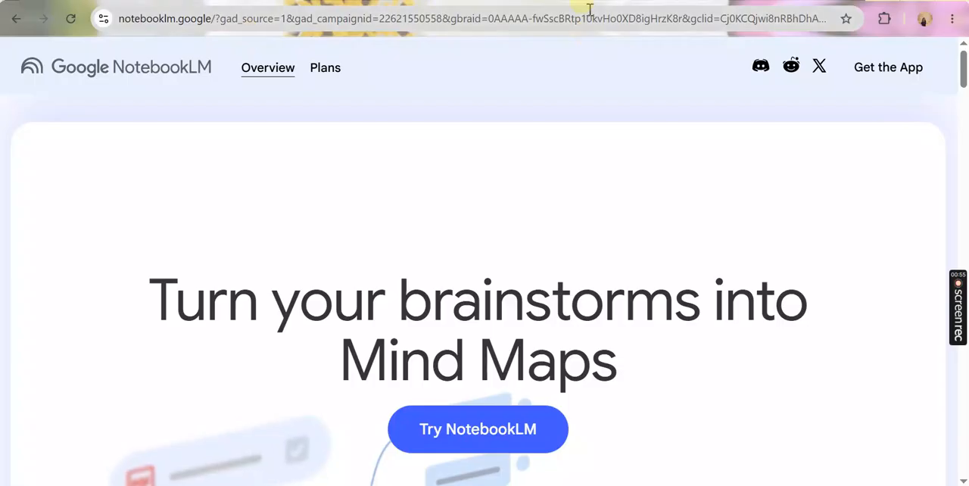
Switch to the ABC Global Oracle HCM notebook and read the chat's source summary, suggested questions and answer on goals and business drivers
left_click(488, 0)
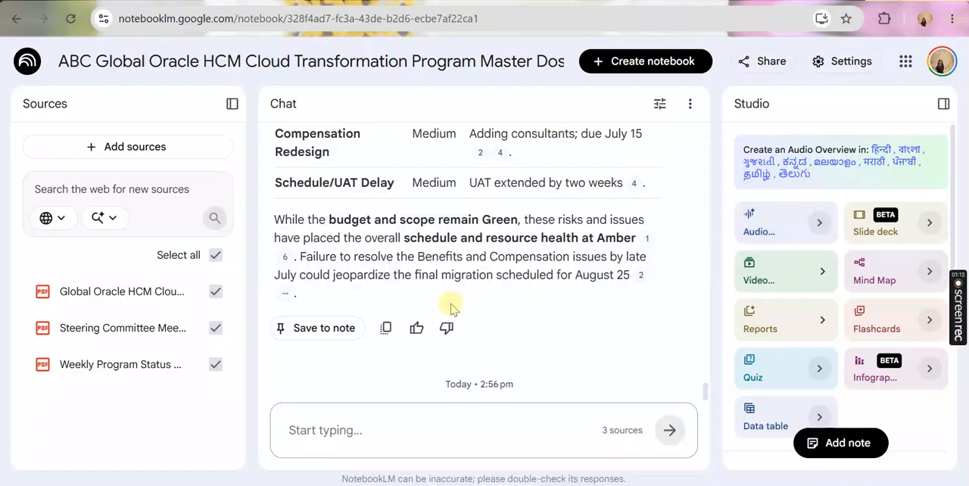
scroll(453, 310, "up", 10)
scroll(453, 310, "up", 10)
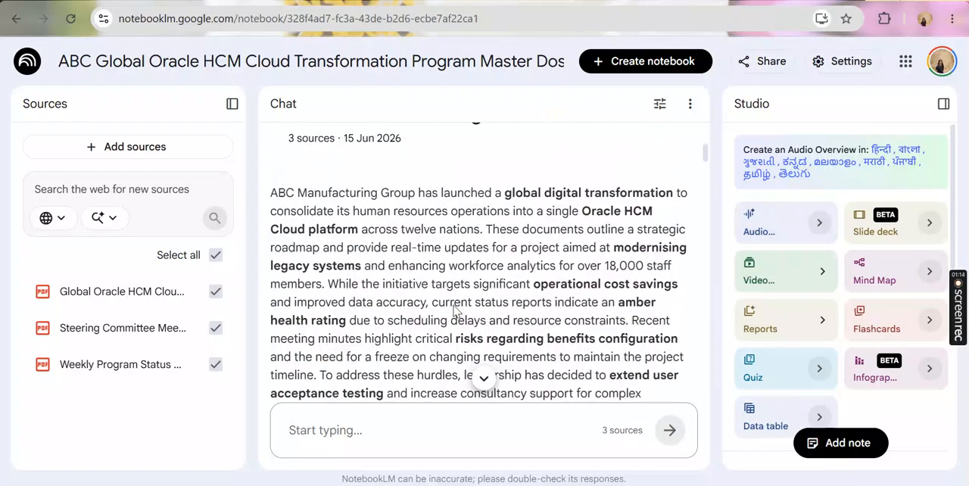
scroll(454, 303, "down", 5)
scroll(487, 212, "up", 10)
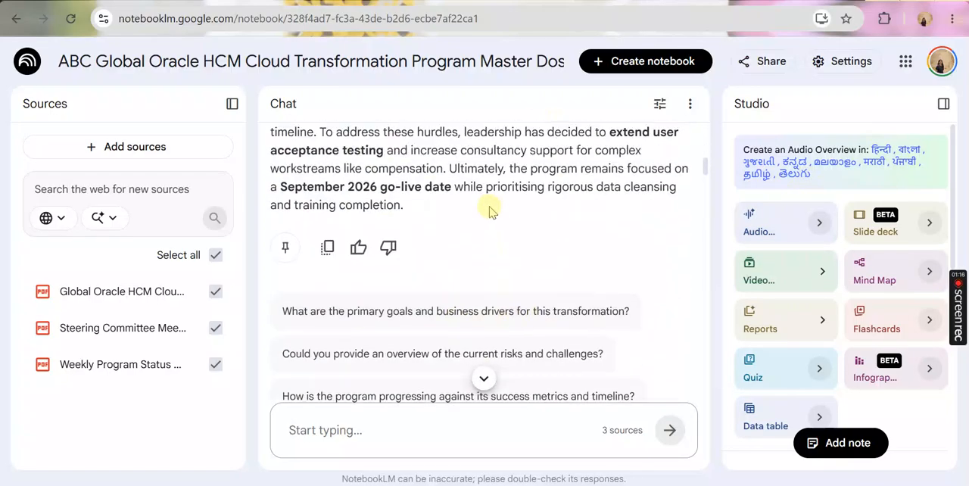
scroll(476, 256, "down", 3)
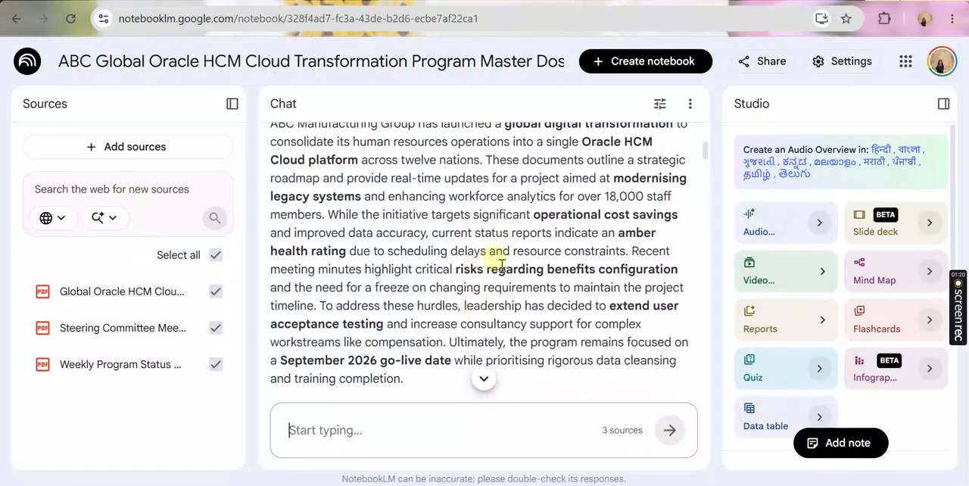
scroll(420, 280, "down", 3)
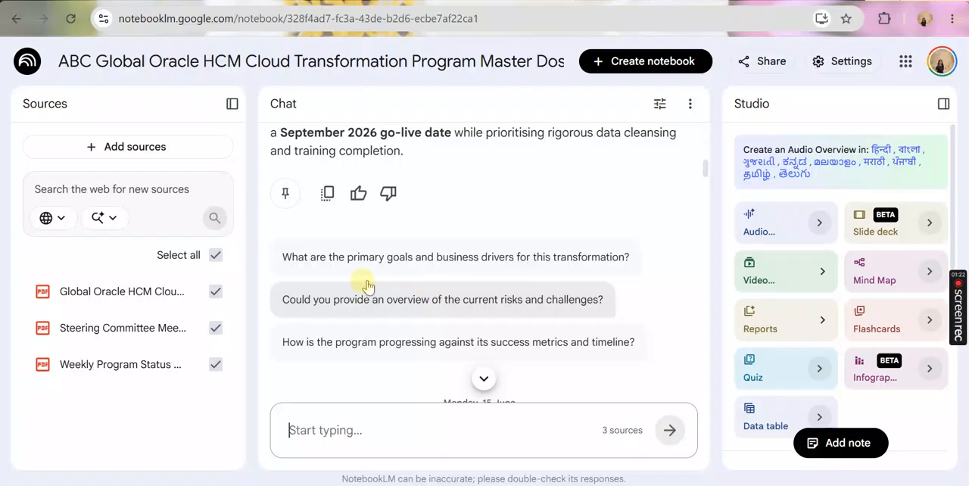
left_click(585, 271)
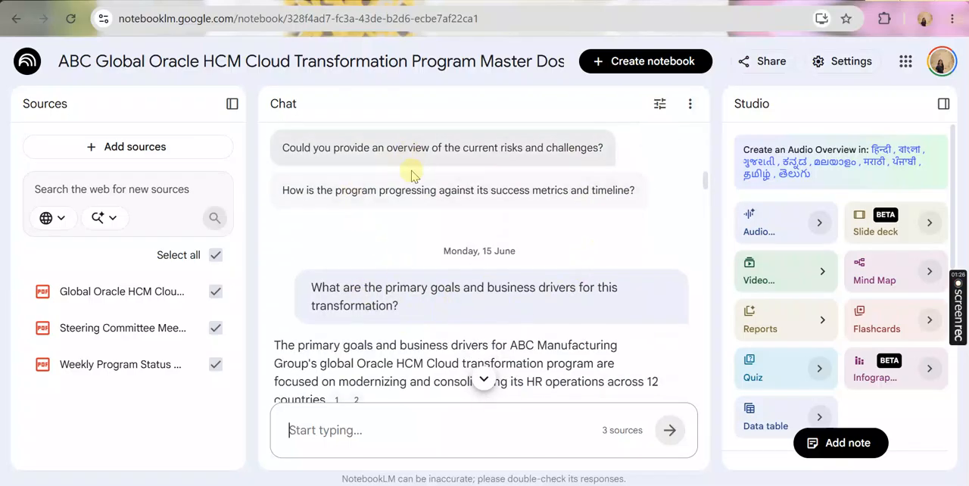
scroll(355, 295, "down", 5)
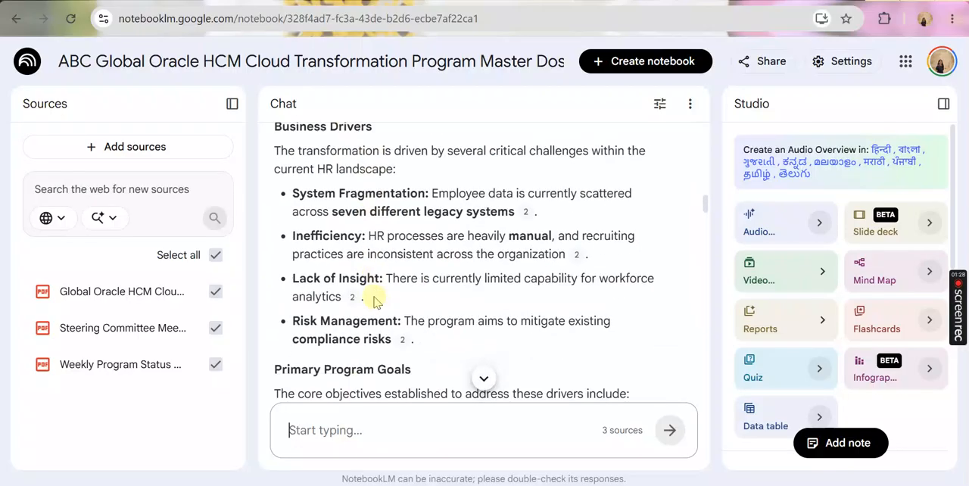
scroll(358, 281, "up", 3)
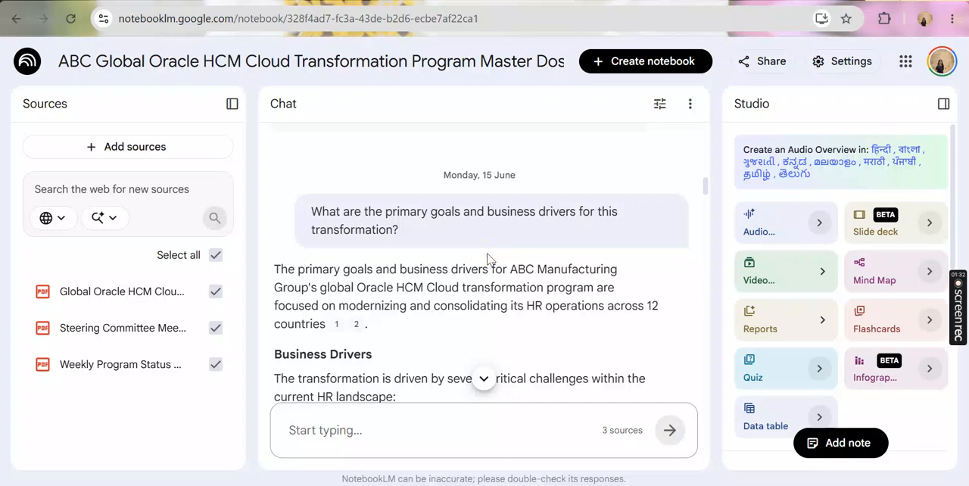
scroll(488, 258, "down", 8)
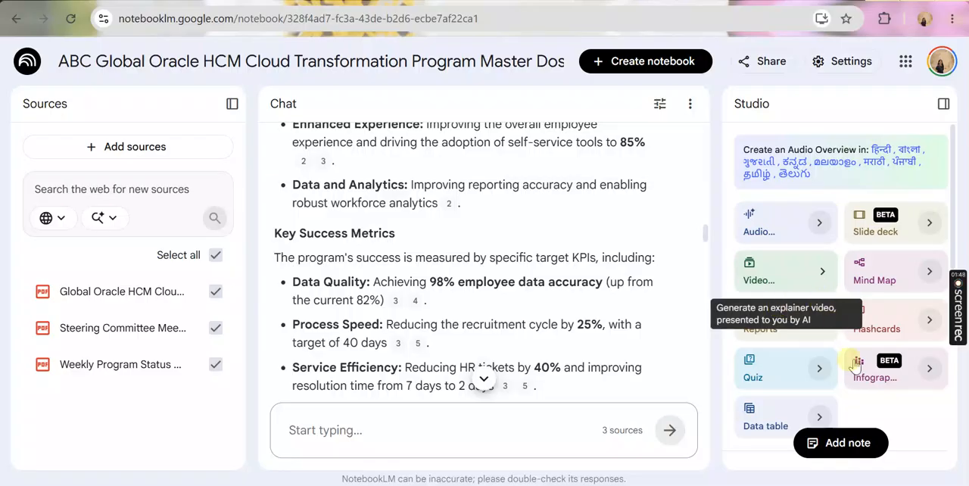
Look through the notebook's Studio generation options and its list of saved outputs
scroll(938, 212, "down", 5)
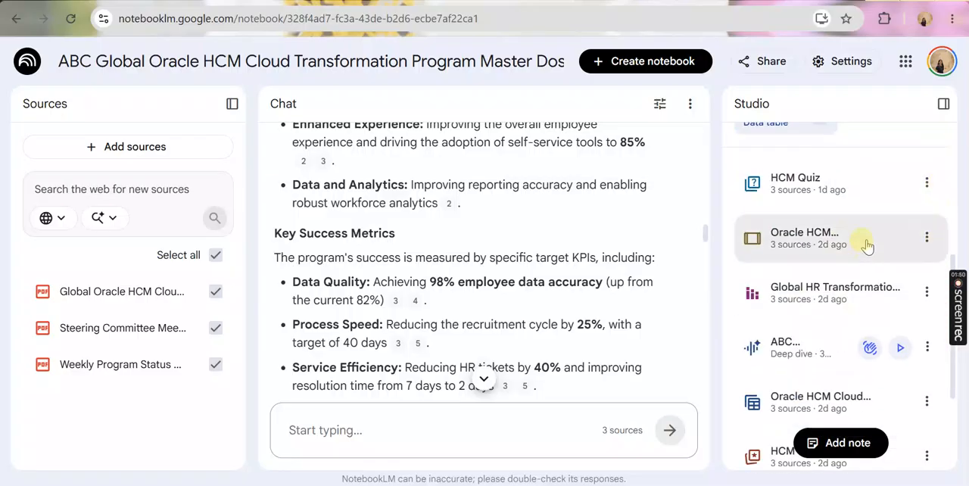
scroll(838, 211, "up", 5)
scroll(753, 288, "down", 10)
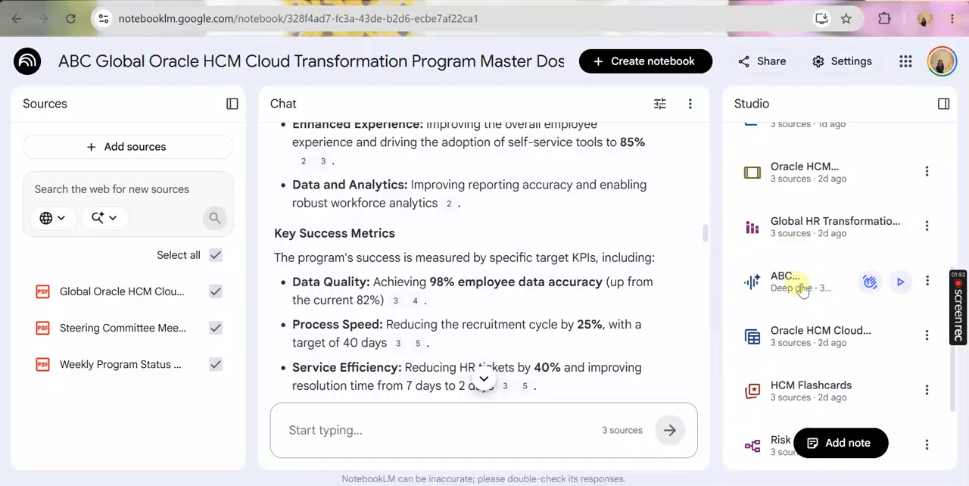
scroll(817, 364, "up", 2)
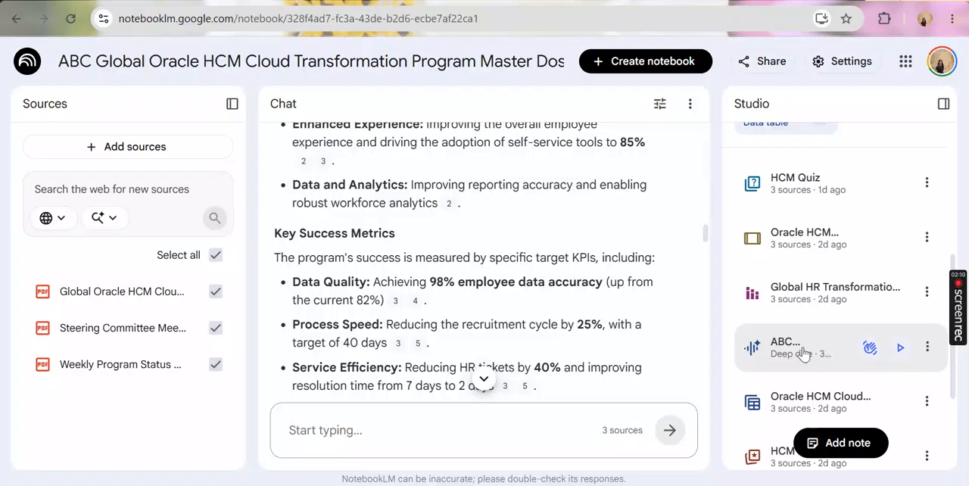
scroll(859, 265, "up", 5)
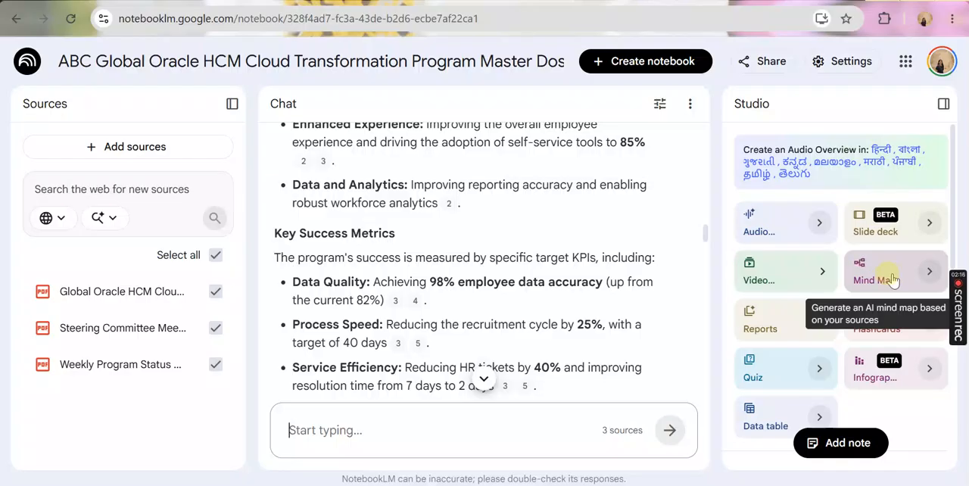
View the Risk Mindmap with its Strategic & Compliance Risks and Workstream & Schedule Risks branches expanded, and close it
left_click(896, 285)
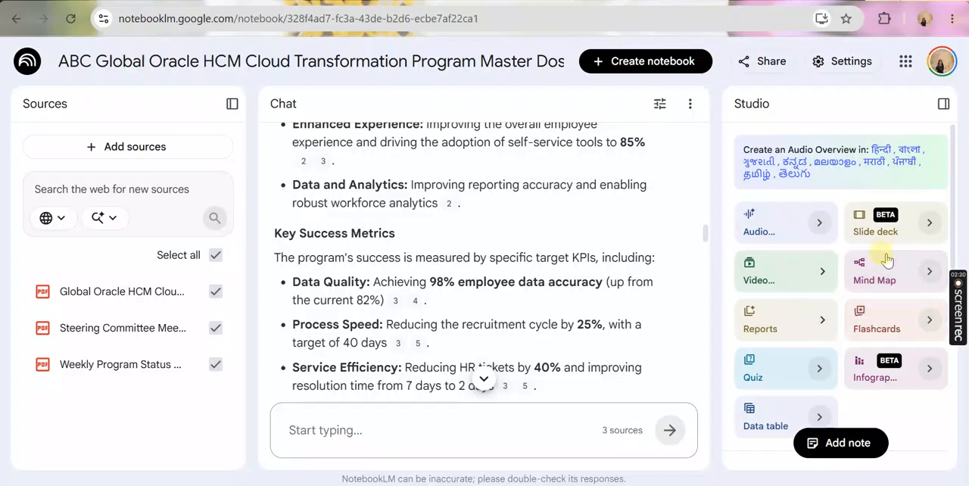
scroll(888, 277, "down", 5)
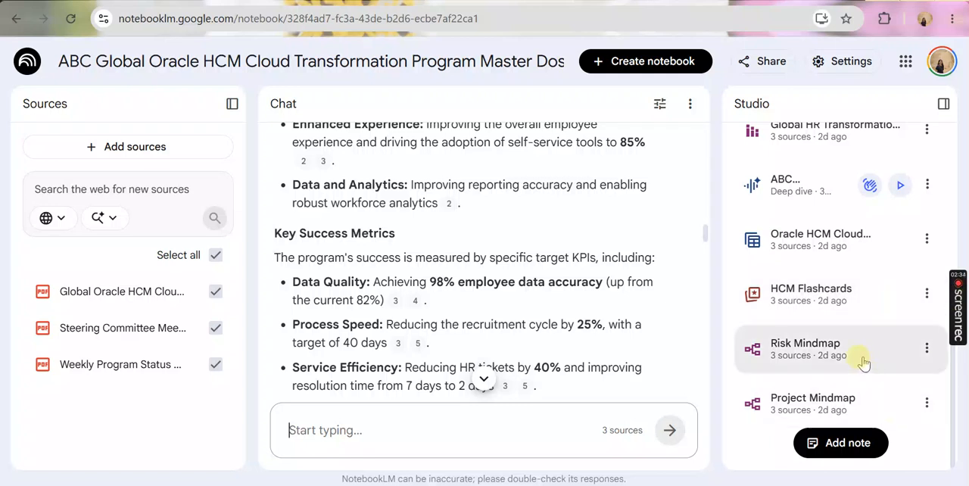
left_click(810, 359)
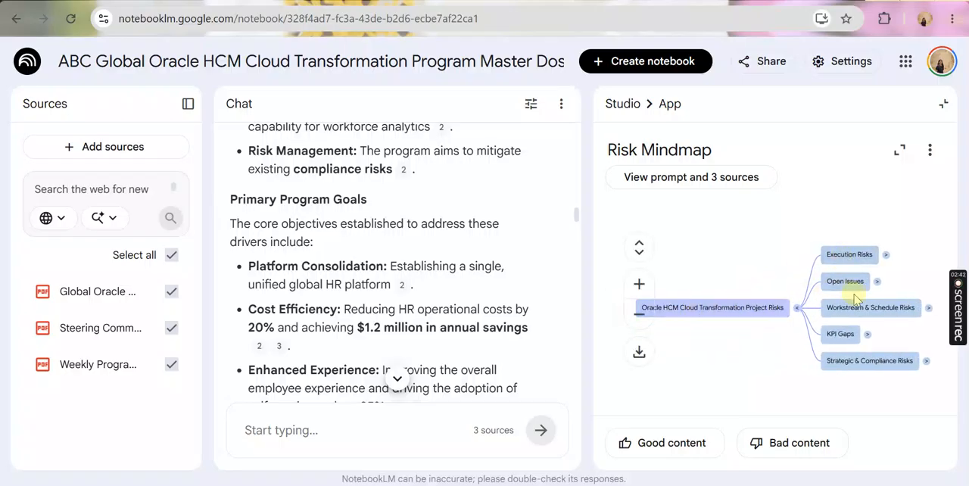
left_click(927, 362)
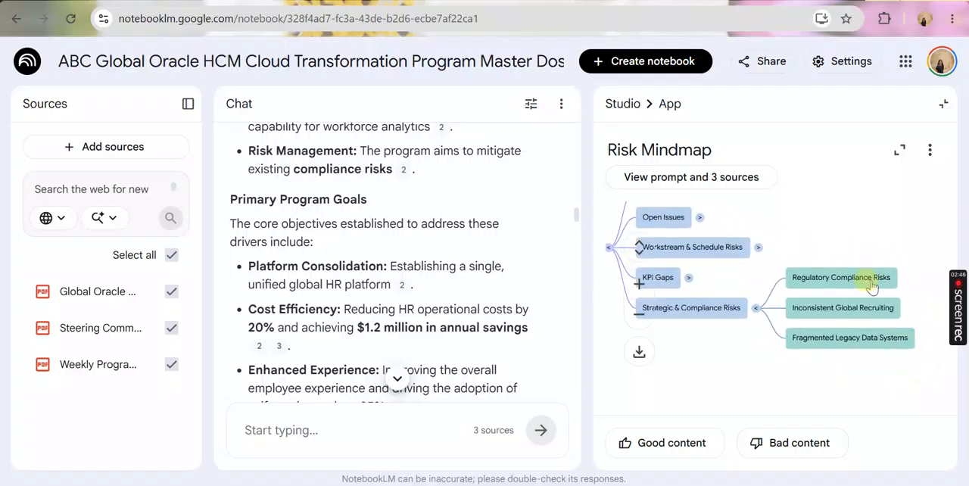
left_click(713, 247)
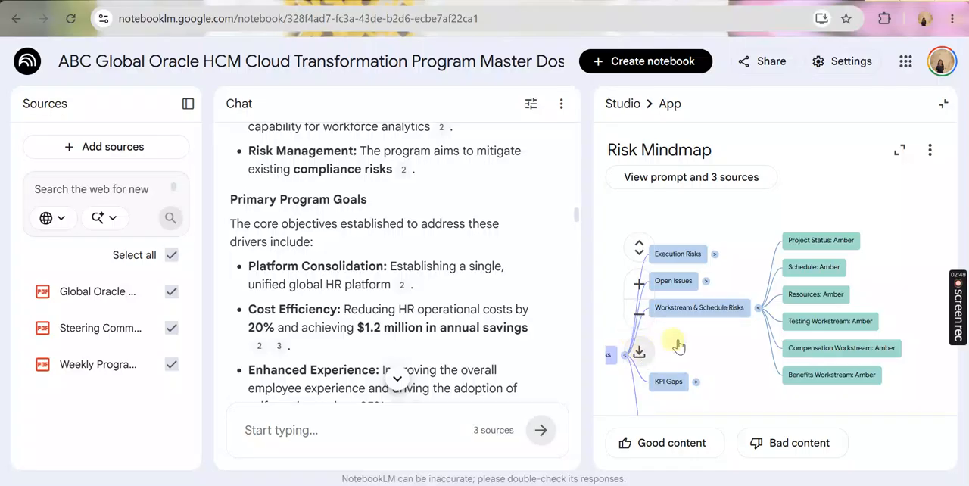
left_click(944, 106)
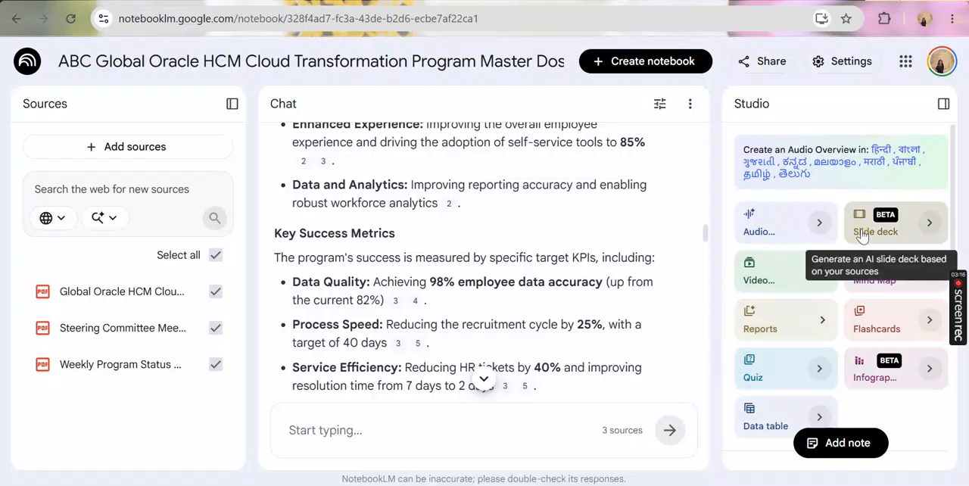
Present the saved Oracle HCM slide deck, advance through its slides to Workstream Telemetry, and close the deck
scroll(862, 329, "down", 4)
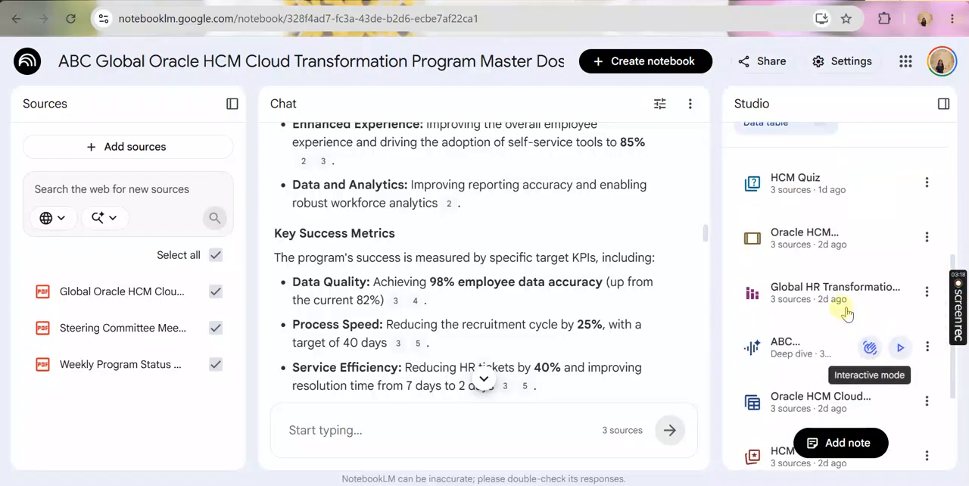
left_click(854, 243)
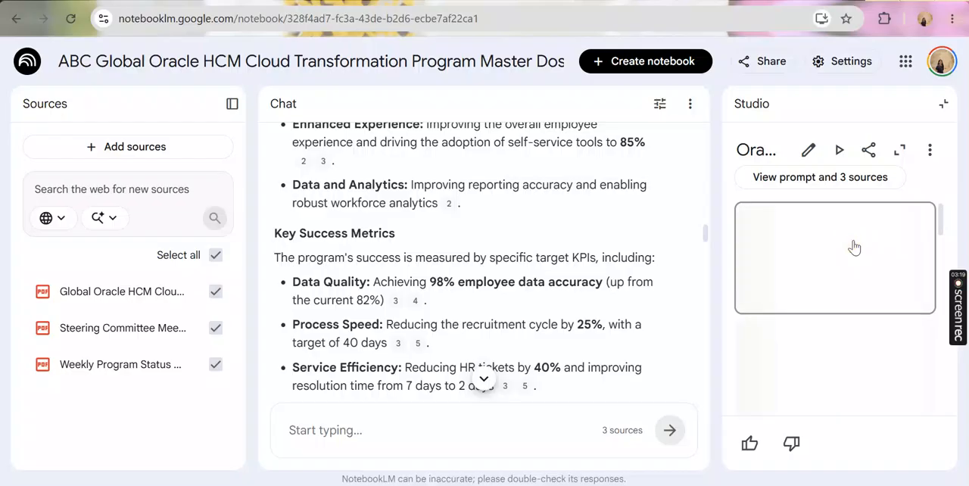
left_click(838, 149)
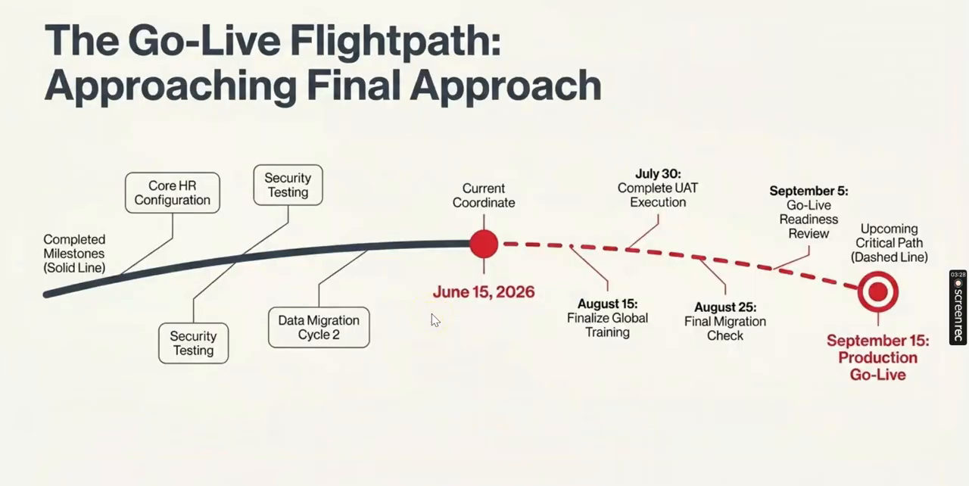
left_click(431, 313)
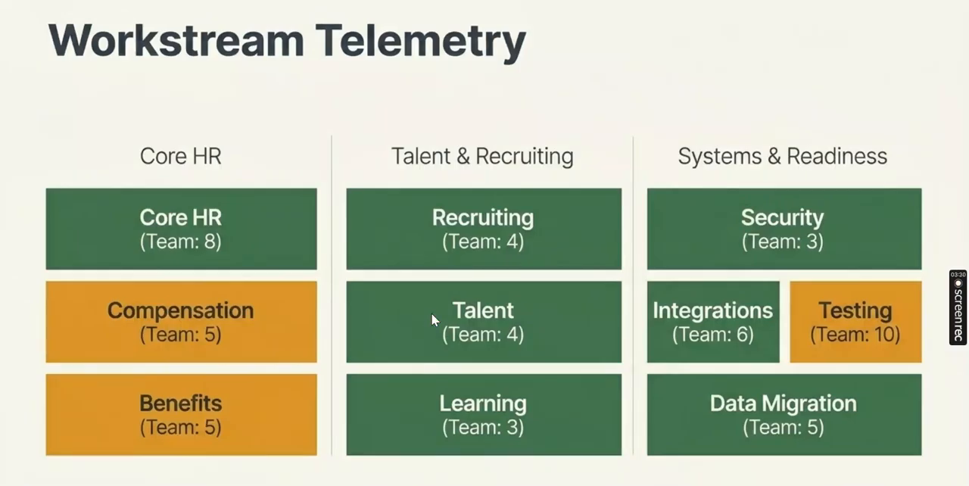
key("Escape")
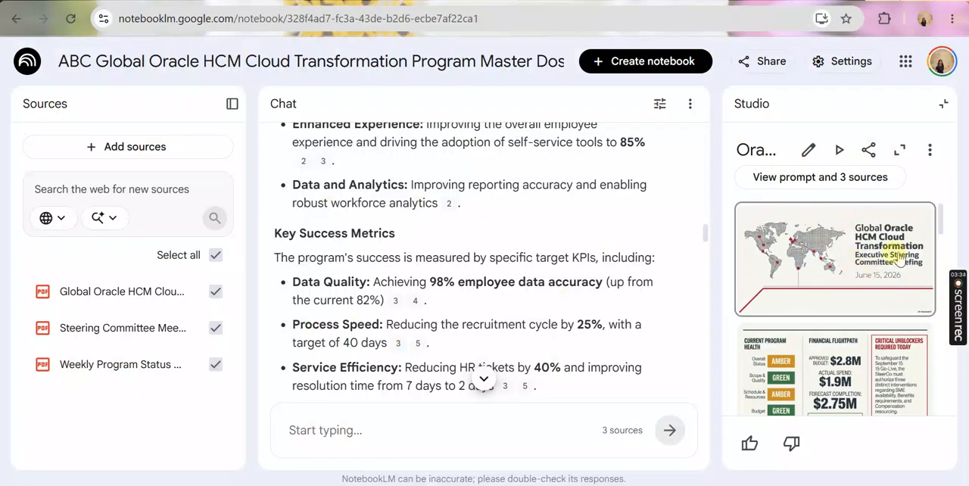
left_click(942, 111)
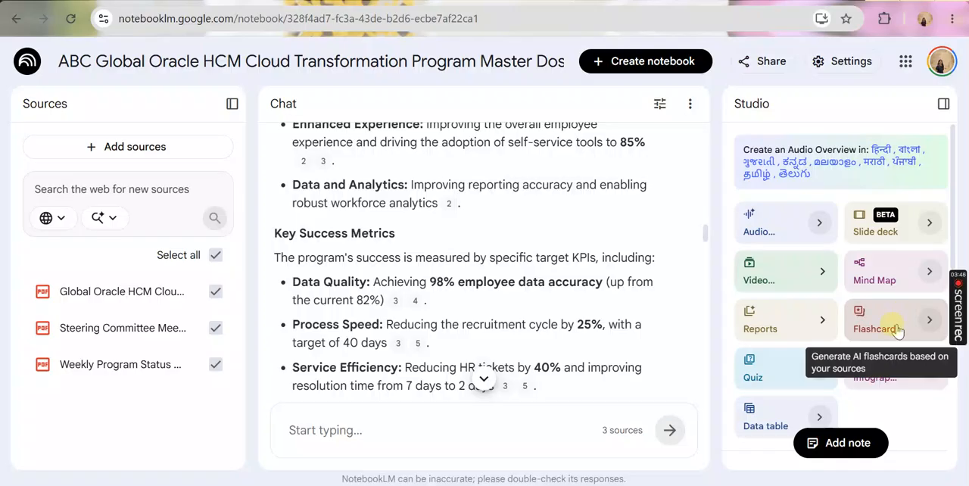
Open the HCM Flashcards, skip ahead two cards, reveal the answer on the Benefits requirements mitigation strategy, and close the set
scroll(897, 331, "down", 5)
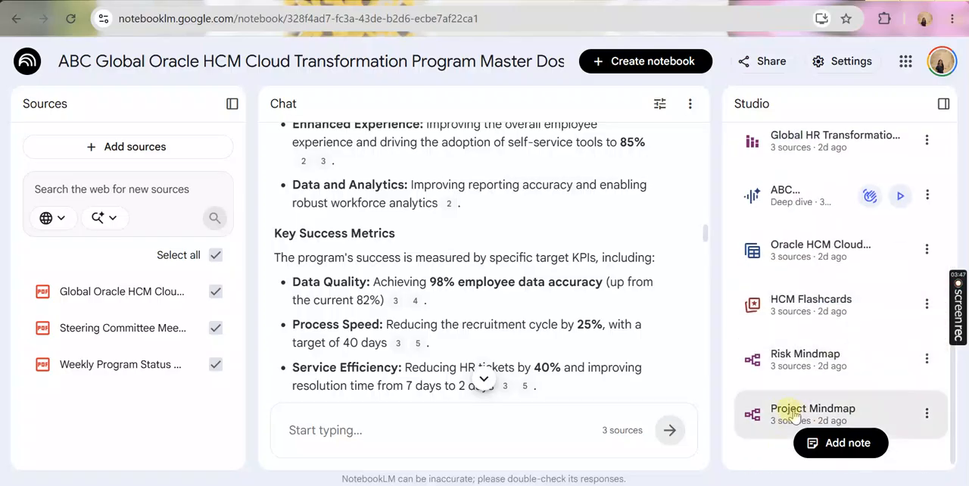
left_click(807, 306)
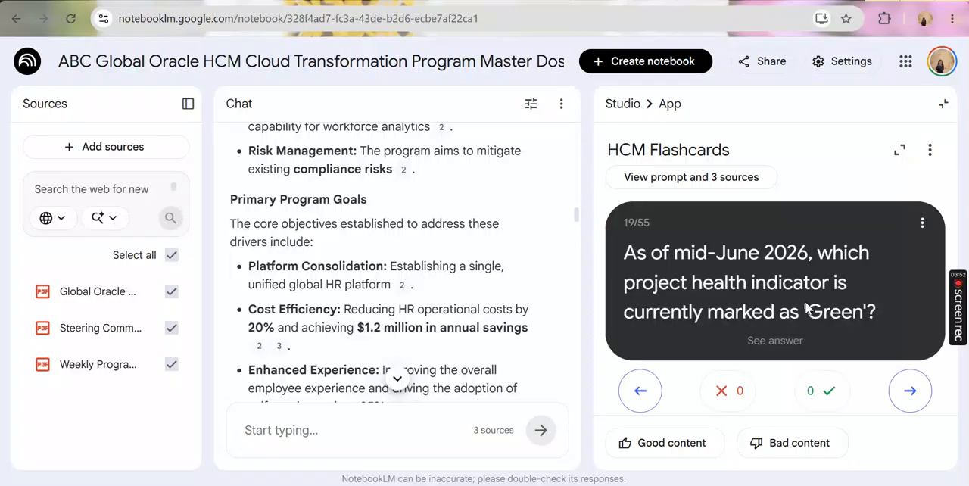
left_click(912, 404)
left_click(912, 399)
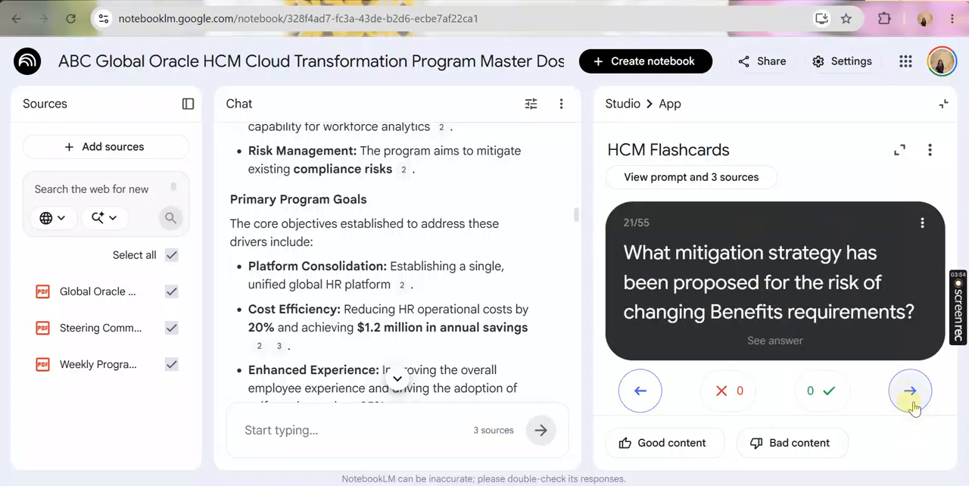
left_click(781, 342)
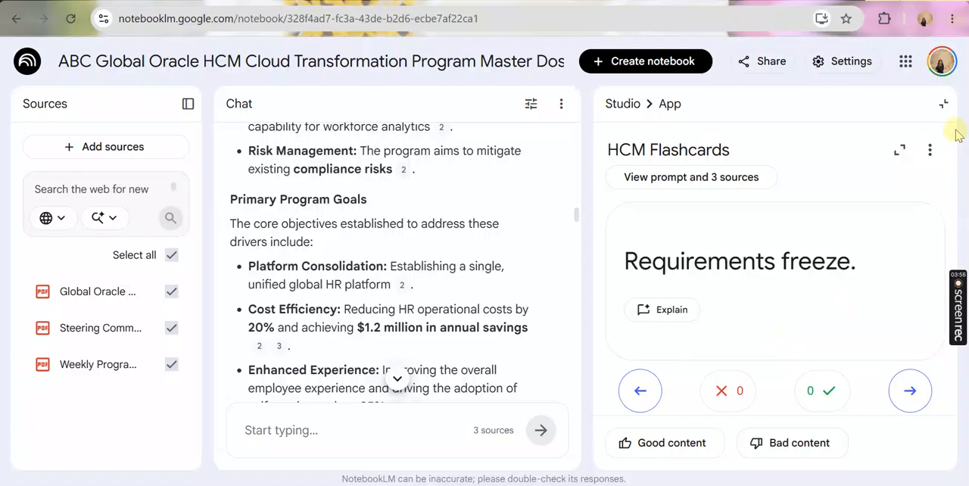
left_click(944, 104)
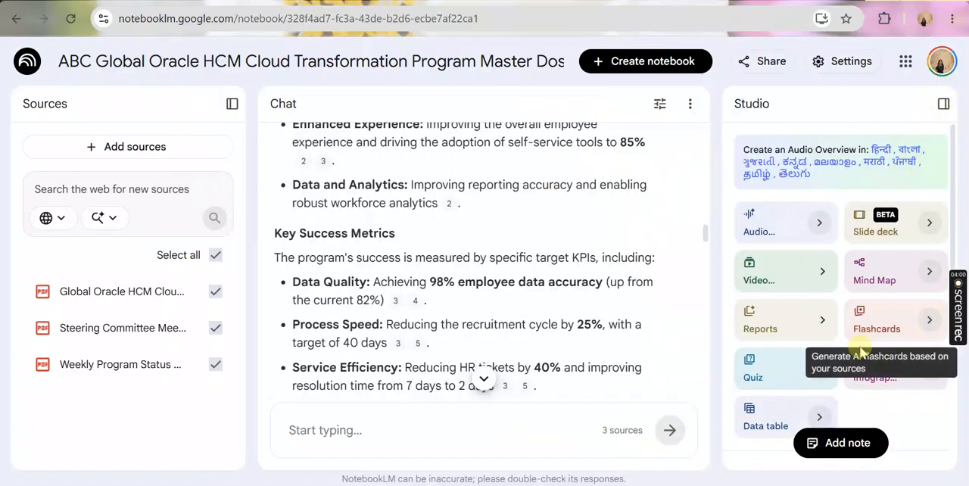
Open the HCM Quiz, review the first question on Wave 1 rollout countries with its answer options, and close the quiz
scroll(889, 342, "down", 10)
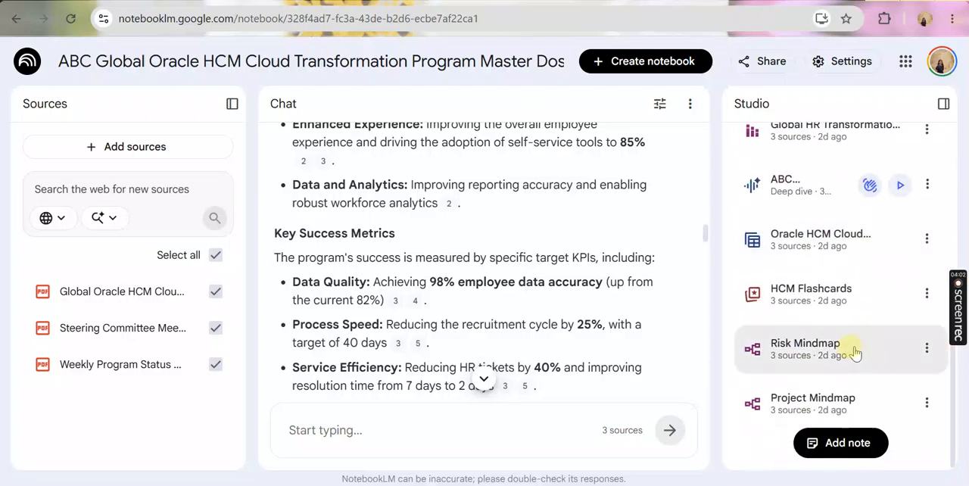
scroll(857, 346, "up", 2)
scroll(827, 341, "up", 1)
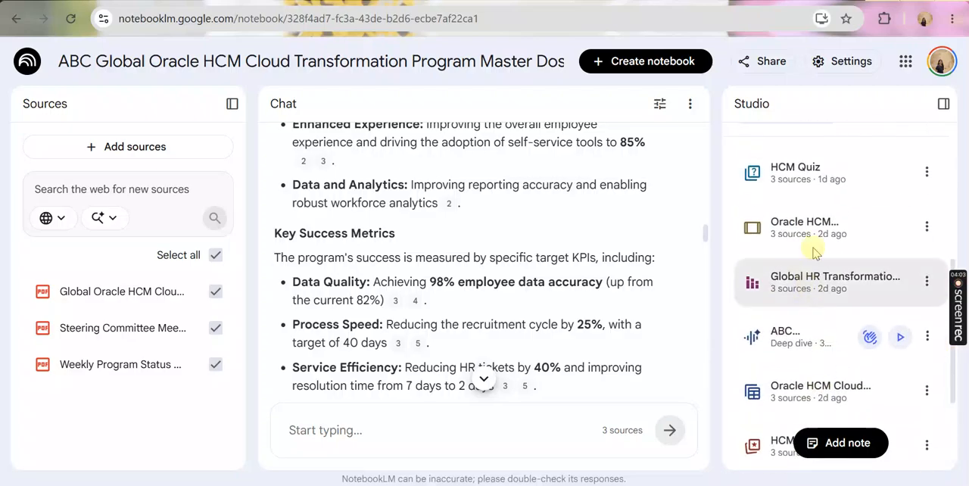
left_click(806, 171)
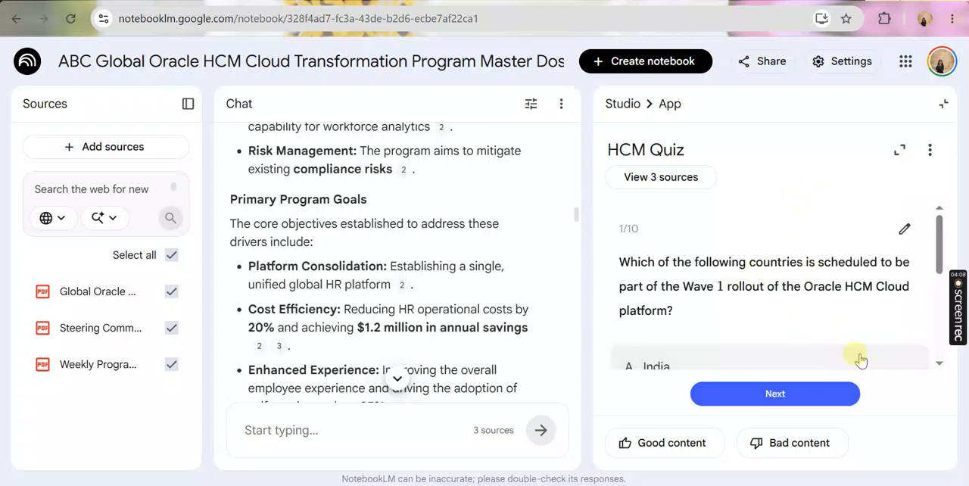
scroll(809, 333, "down", 4)
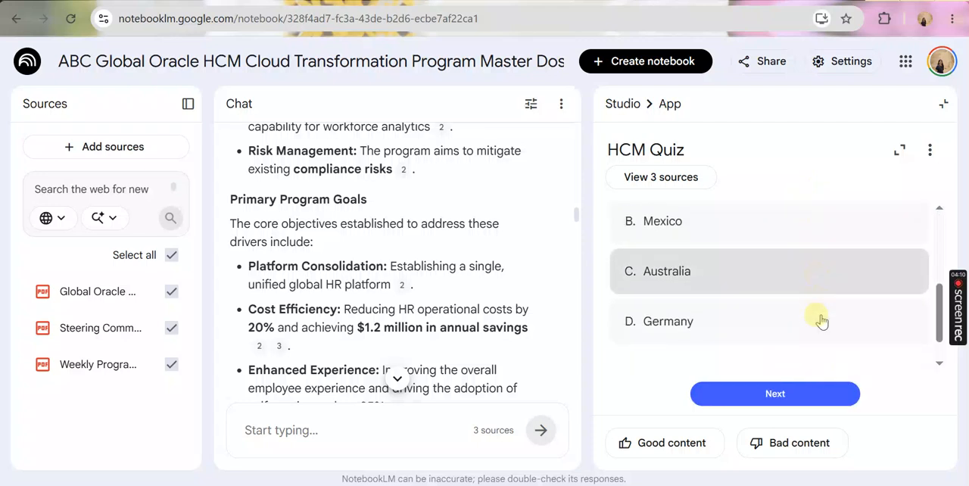
left_click(943, 104)
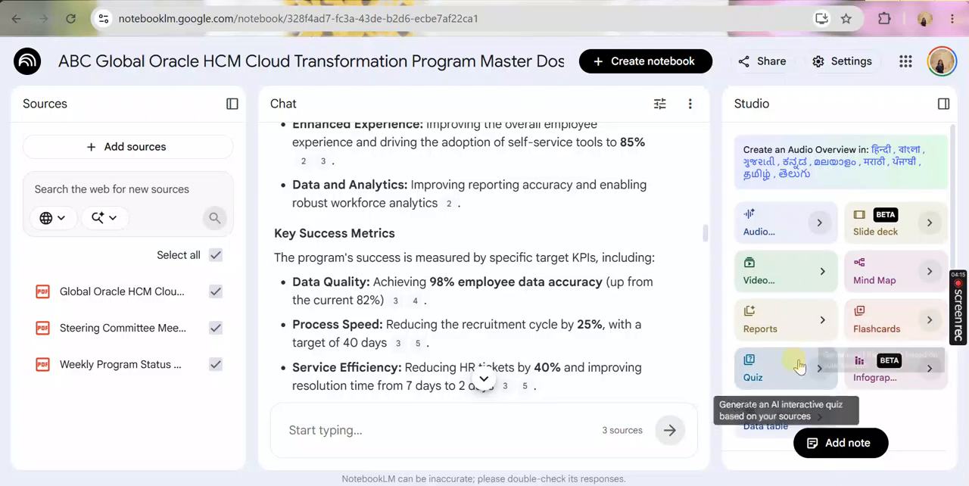
Open the saved Global HR Transformation Progress Report infographic in Studio, review its program status and KPI sections, and close it
scroll(829, 293, "down", 5)
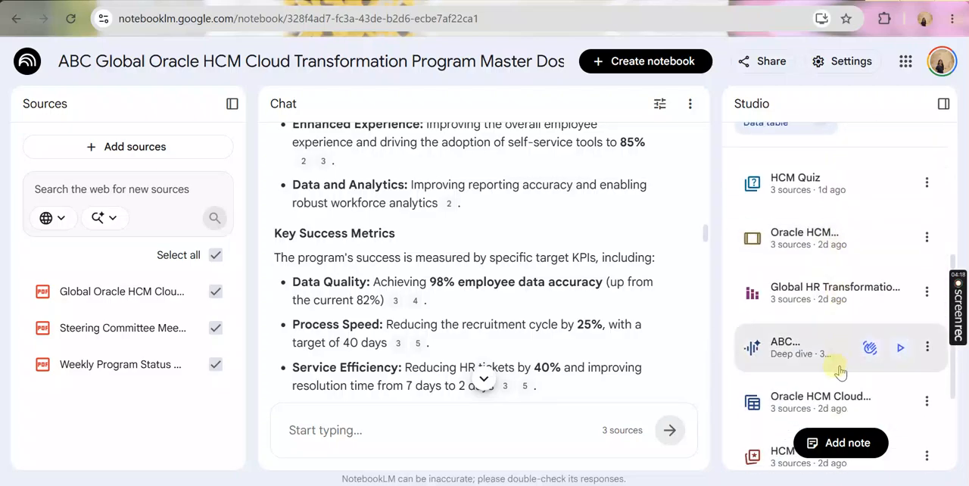
scroll(827, 326, "down", 2)
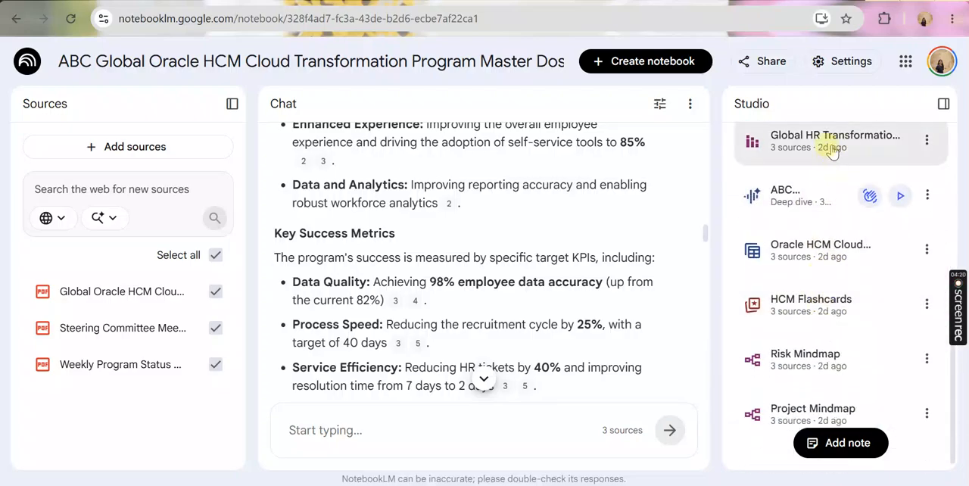
left_click(831, 141)
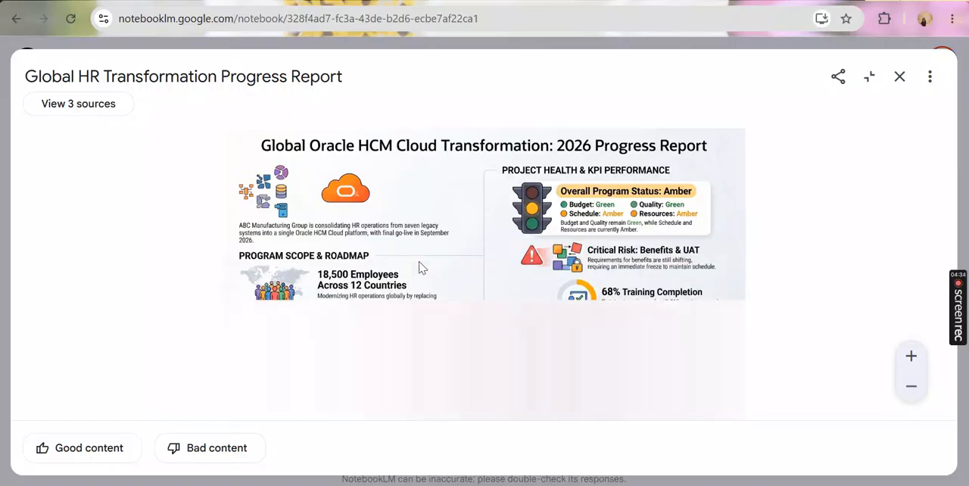
left_click(900, 76)
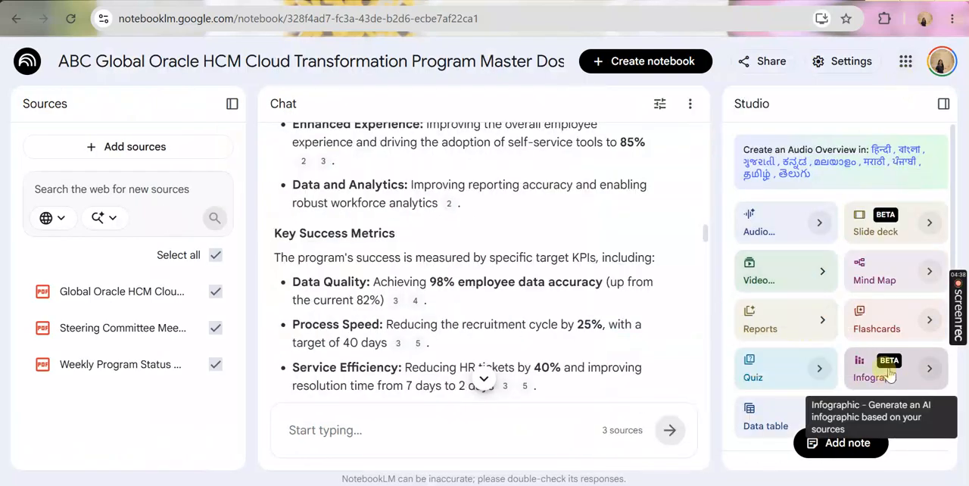
scroll(825, 352, "down", 4)
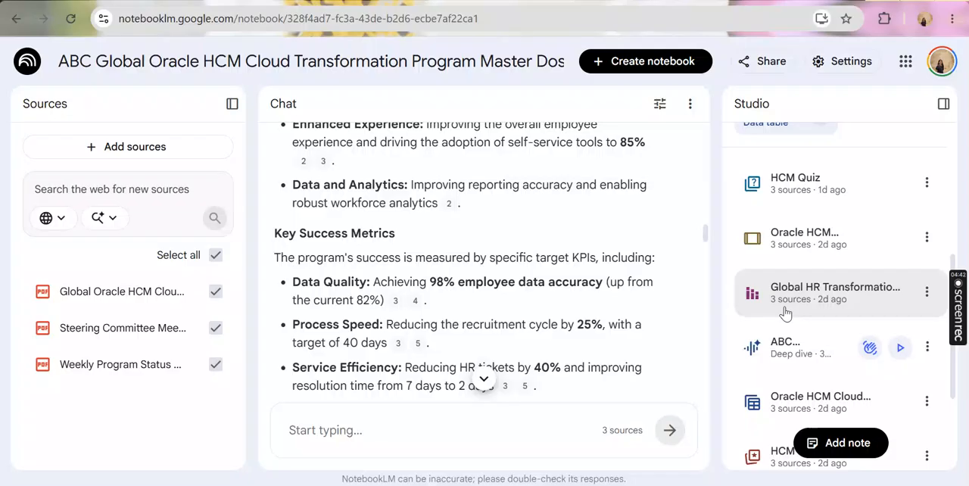
scroll(786, 314, "down", 2)
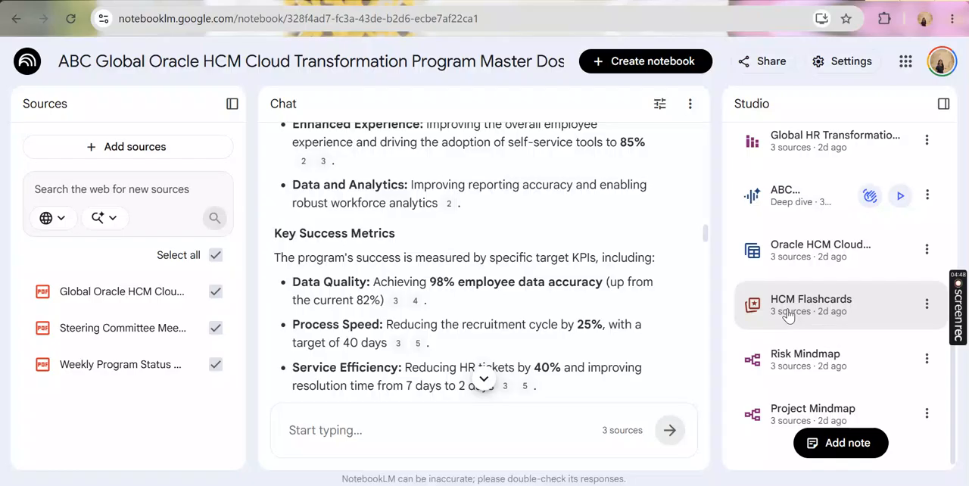
left_click(786, 315)
left_click(783, 301)
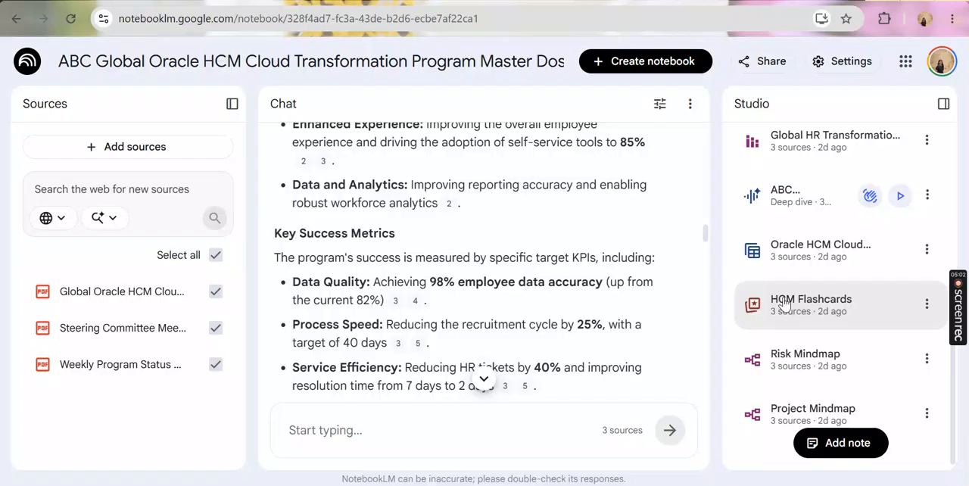